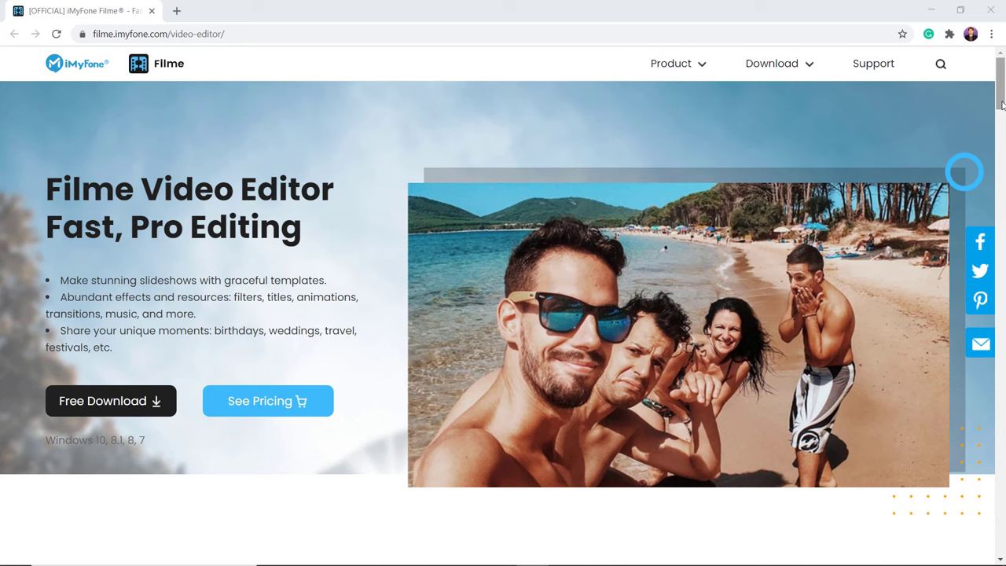
Scroll the Filme video-editor page, return to its top, and reach the 'Share and Get Filme for Free' page
{"action": "left_click_drag", "start_coordinate": [1001, 104], "coordinate": [1000, 314]}
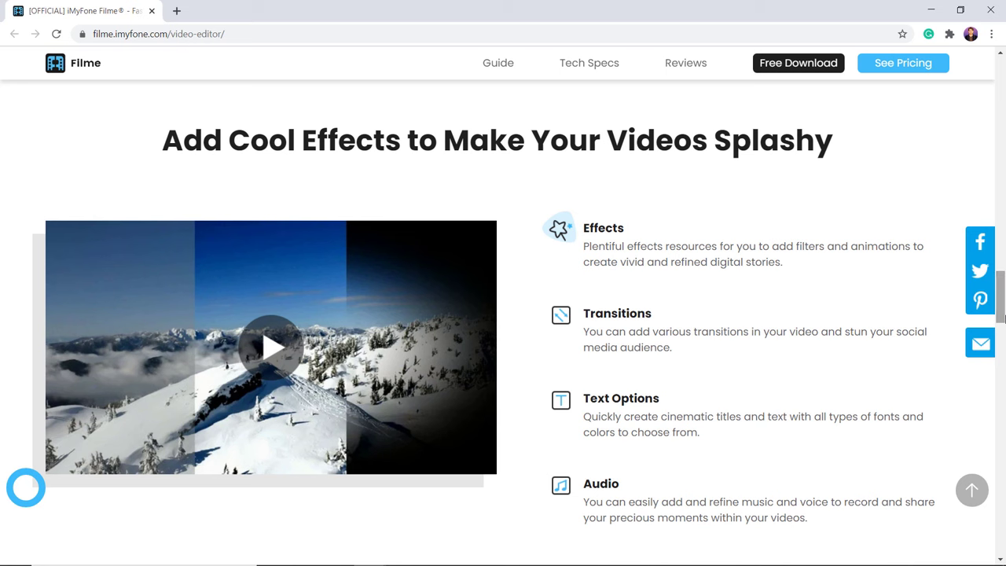
{"action": "left_click", "coordinate": [974, 500]}
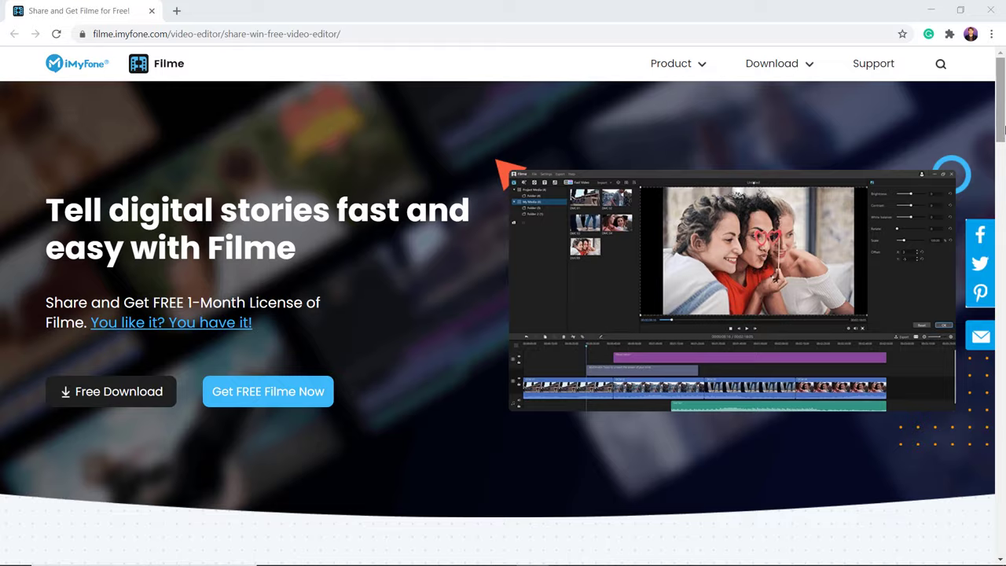
Share the promo page to Facebook and publish the post
{"action": "left_click_drag", "start_coordinate": [1002, 130], "coordinate": [1001, 203]}
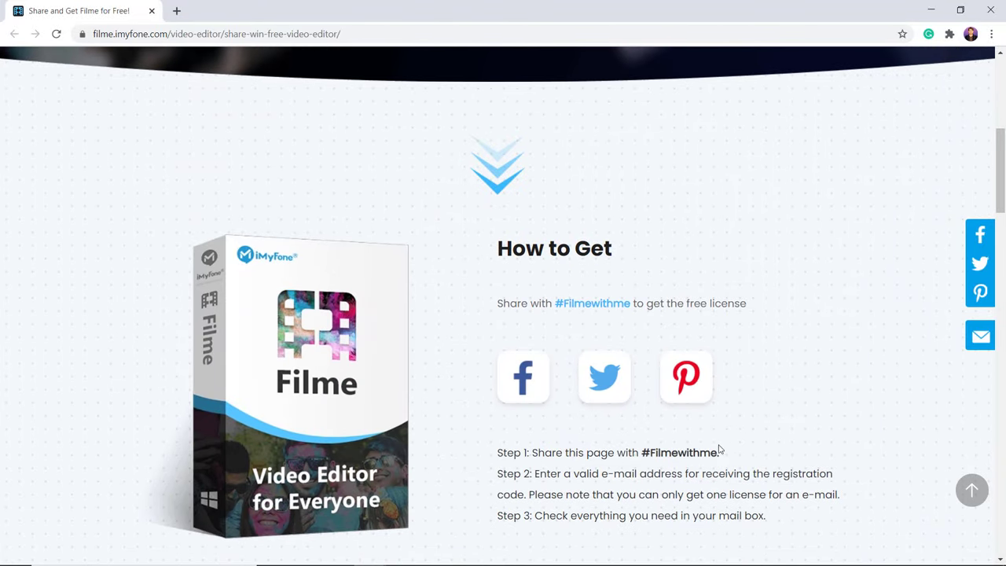
{"action": "left_click", "coordinate": [534, 394]}
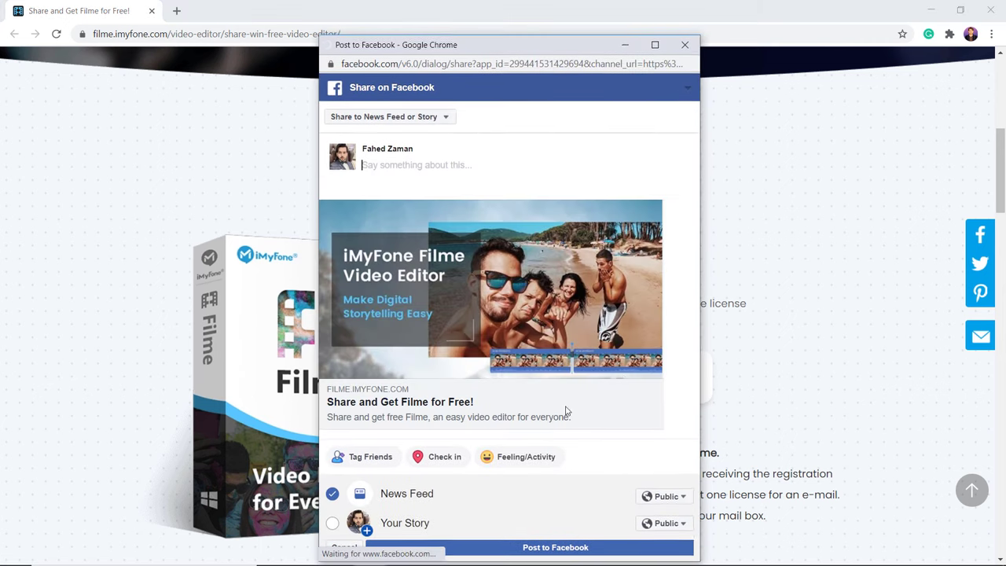
{"action": "left_click", "coordinate": [597, 548]}
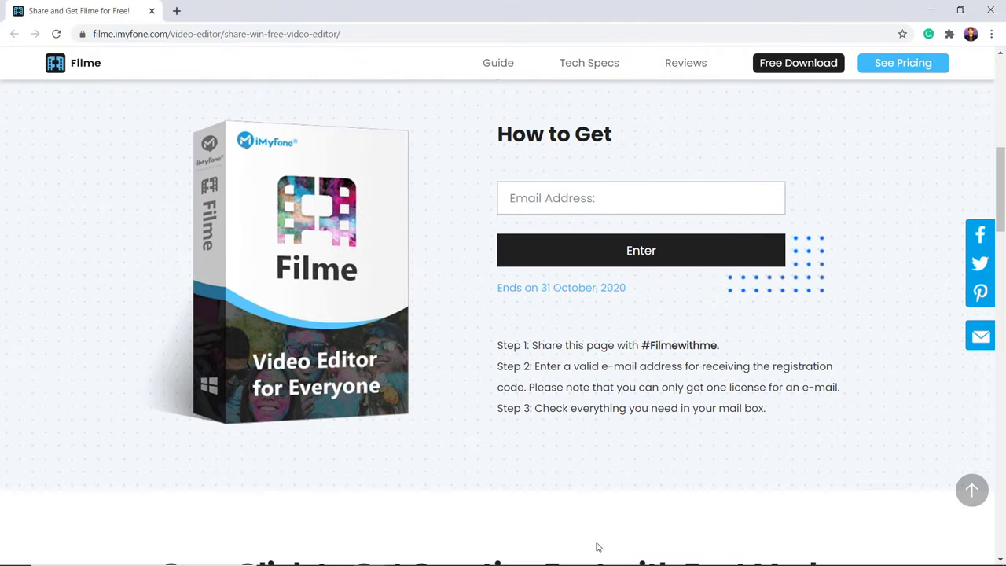
{"action": "left_click", "coordinate": [695, 202]}
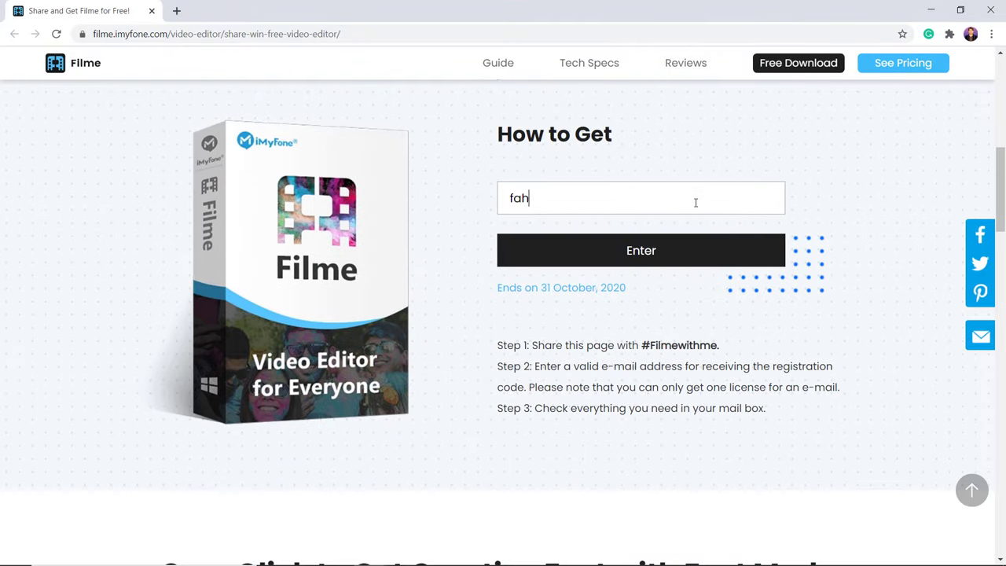
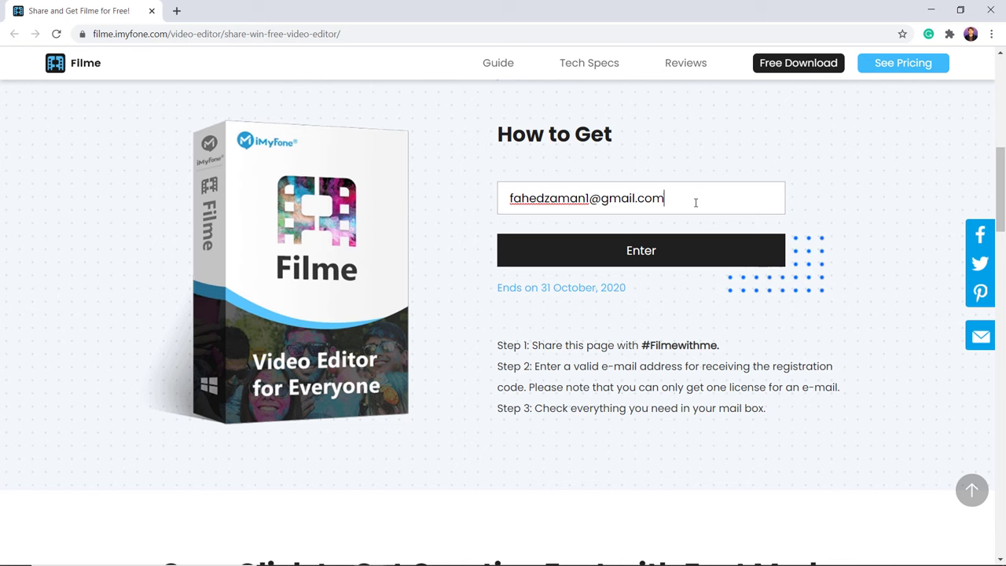
{"action": "left_click", "coordinate": [694, 255]}
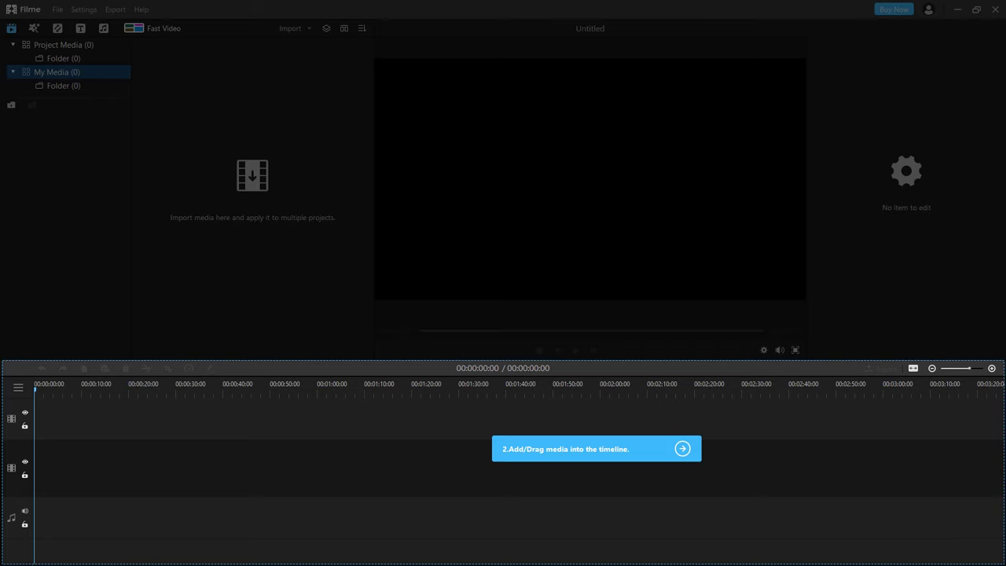
Step through the remaining onboarding tips until the tour closes
{"action": "left_click", "coordinate": [682, 449]}
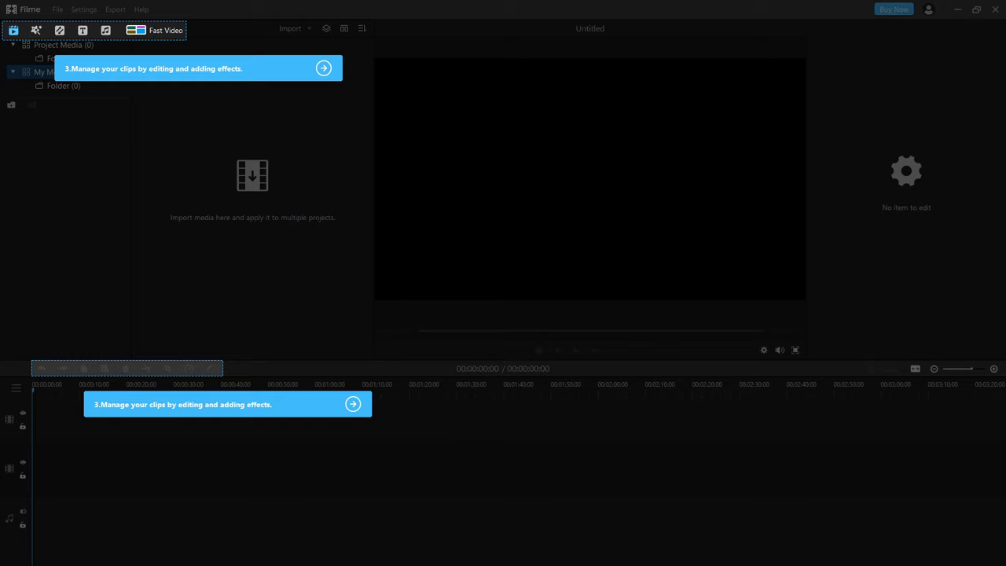
{"action": "left_click", "coordinate": [353, 403]}
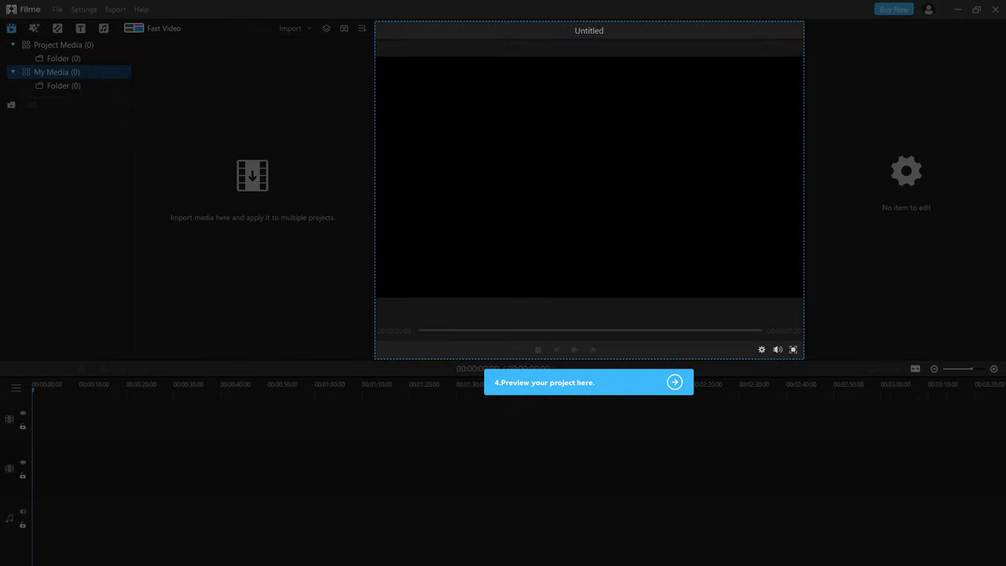
{"action": "left_click", "coordinate": [973, 410]}
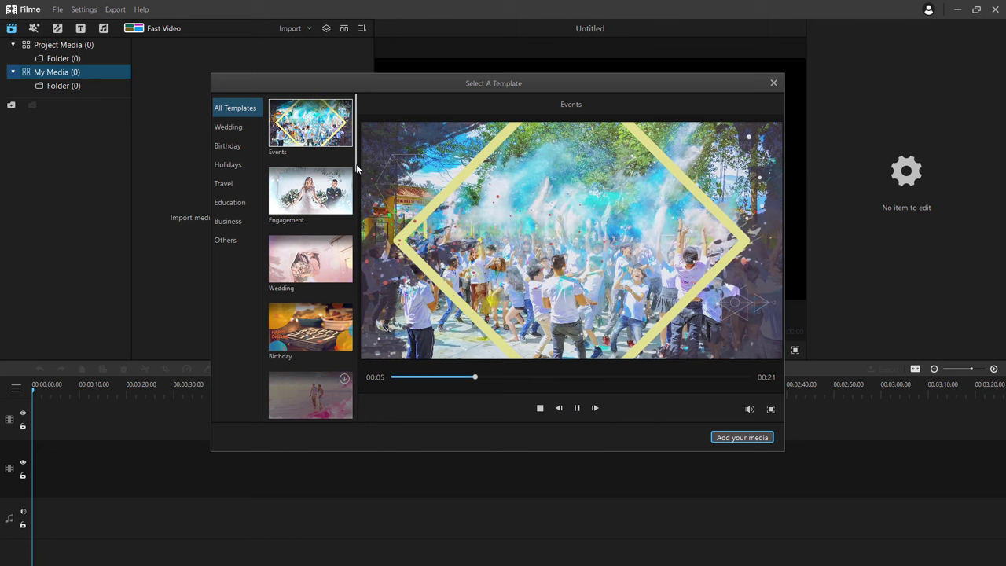
Browse the Fast Video template categories from Wedding through Others
{"action": "mouse_move", "coordinate": [353, 163]}
{"action": "left_mouse_down"}
{"action": "mouse_move", "coordinate": [355, 274]}
{"action": "mouse_move", "coordinate": [352, 143]}
{"action": "left_mouse_up"}
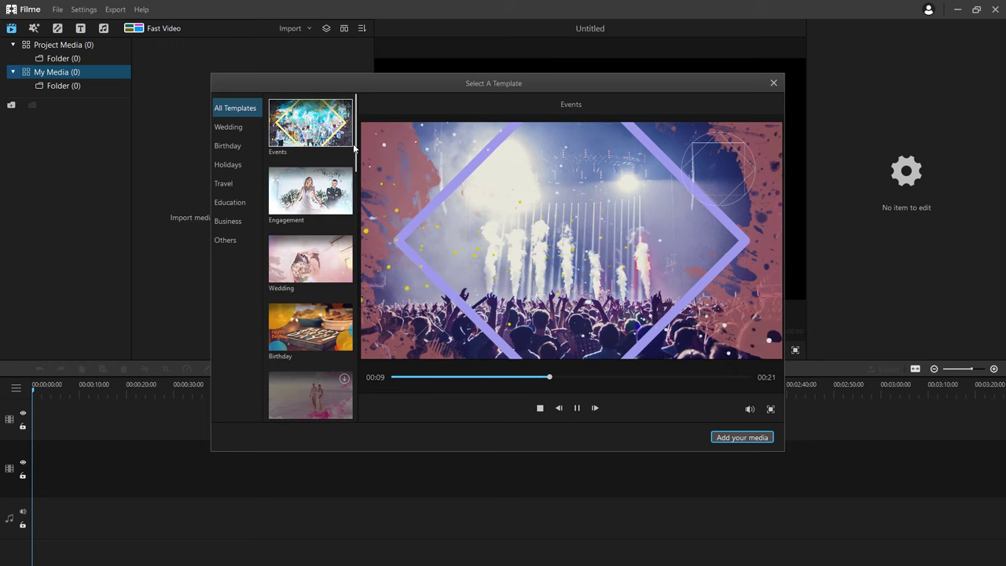
{"action": "left_click", "coordinate": [233, 126]}
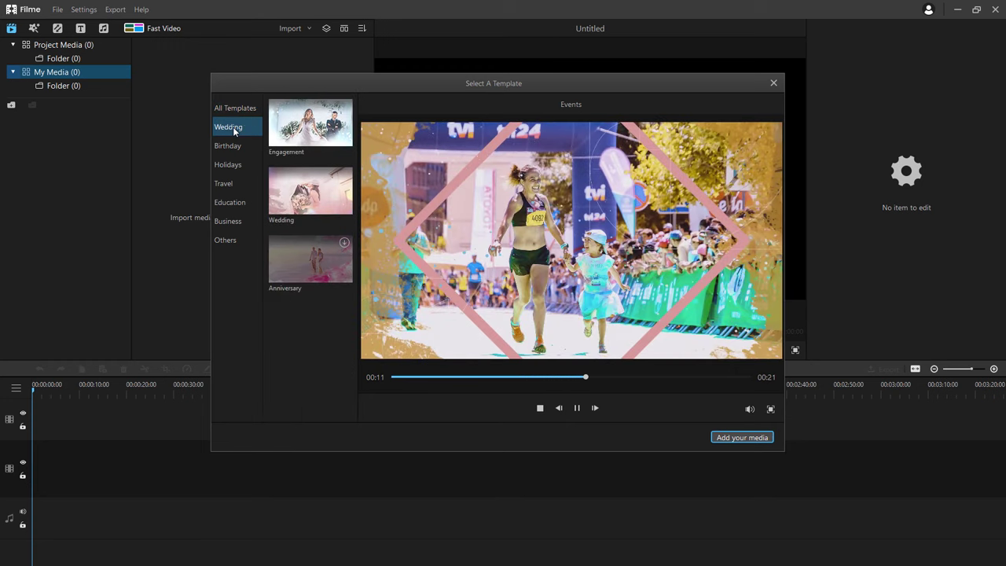
{"action": "left_click", "coordinate": [237, 145]}
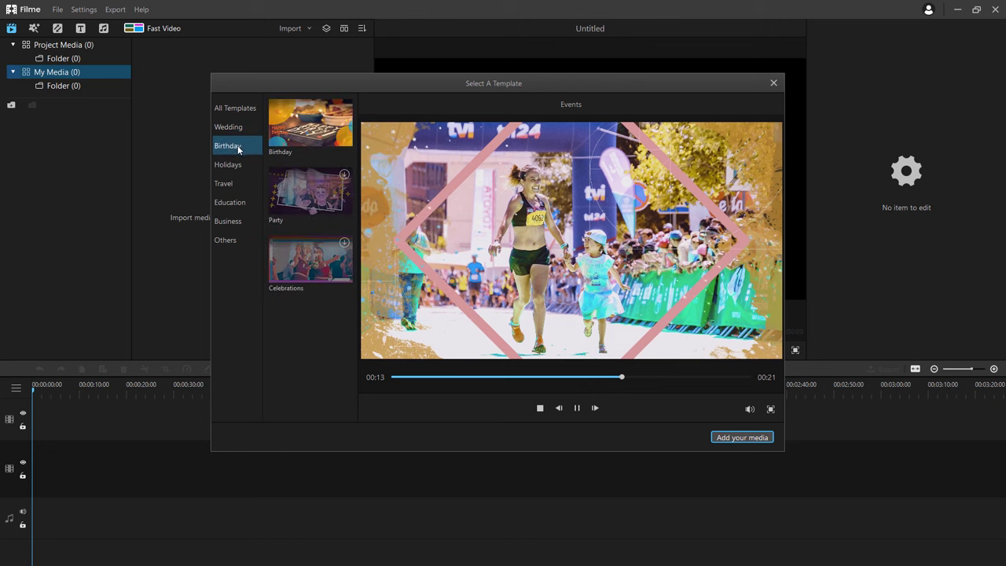
{"action": "left_click", "coordinate": [235, 167]}
{"action": "left_click", "coordinate": [235, 186]}
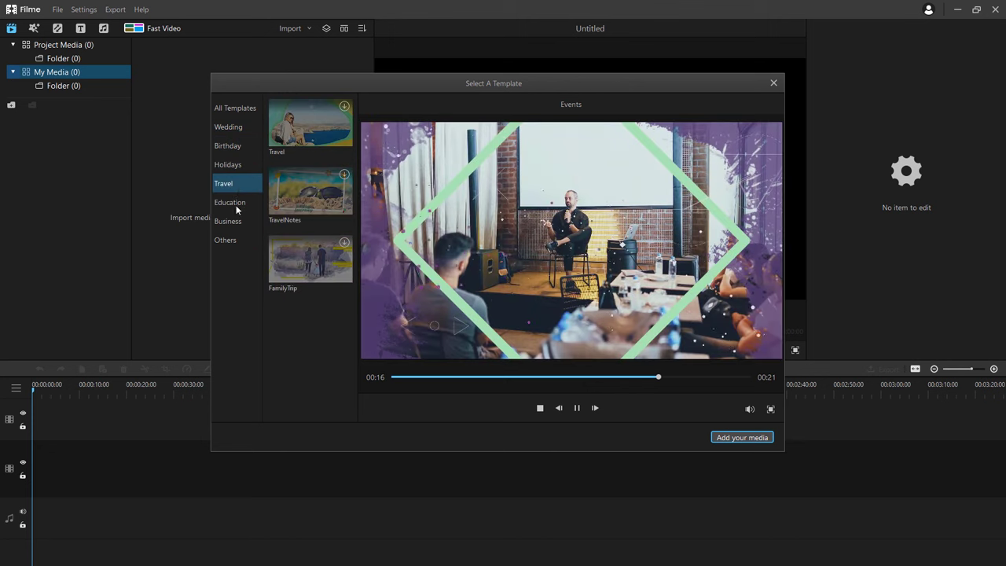
{"action": "left_click", "coordinate": [236, 203]}
{"action": "left_click", "coordinate": [234, 220]}
{"action": "left_click", "coordinate": [233, 240]}
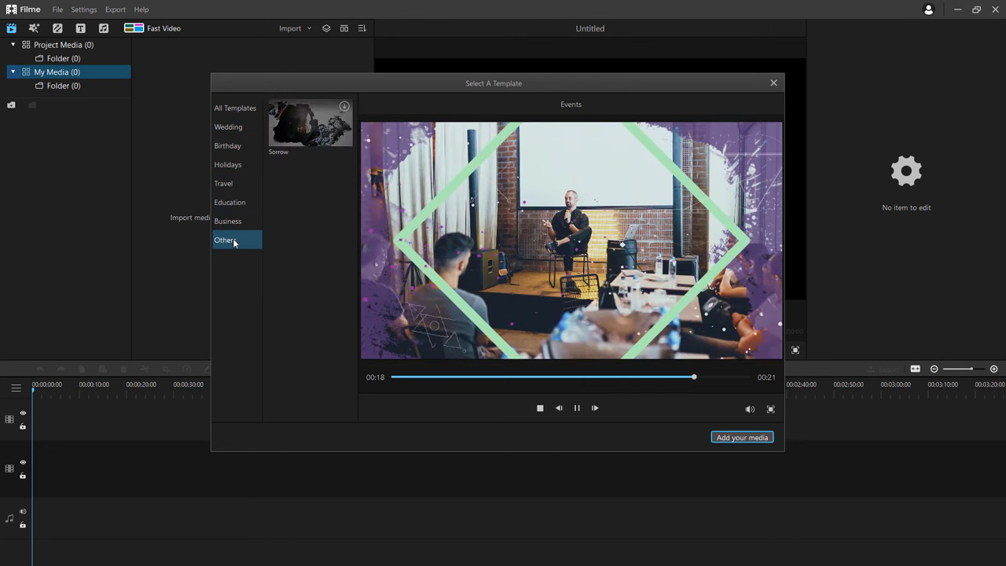
Pick the Birthday template, play its preview, and continue to adding your own media
{"action": "left_click", "coordinate": [235, 148]}
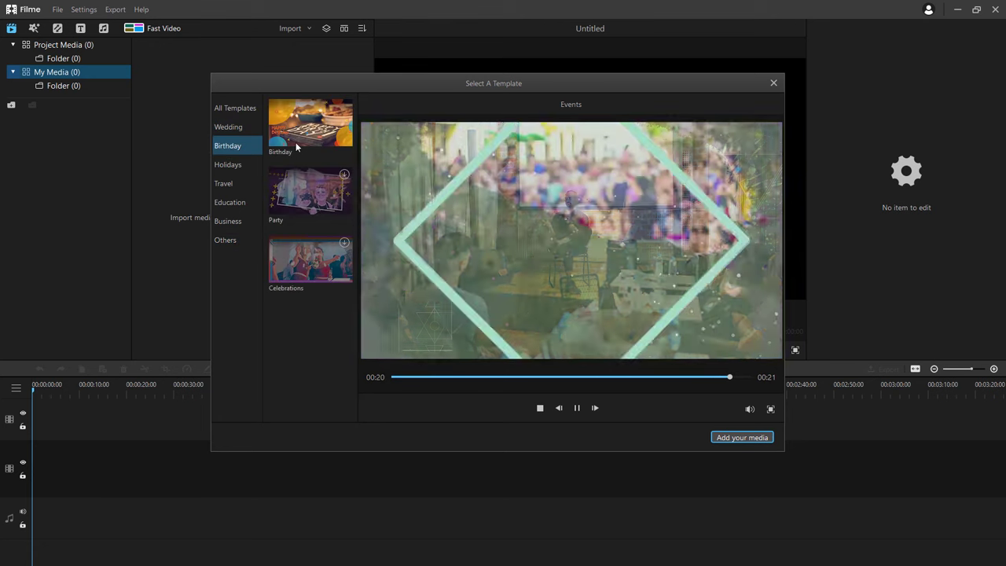
{"action": "left_click", "coordinate": [297, 143]}
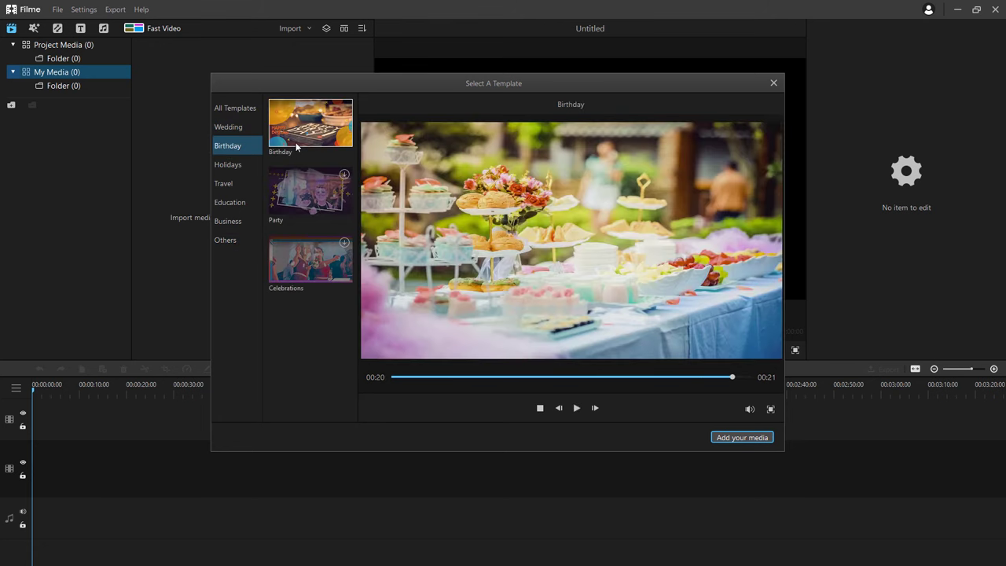
{"action": "left_click", "coordinate": [575, 408]}
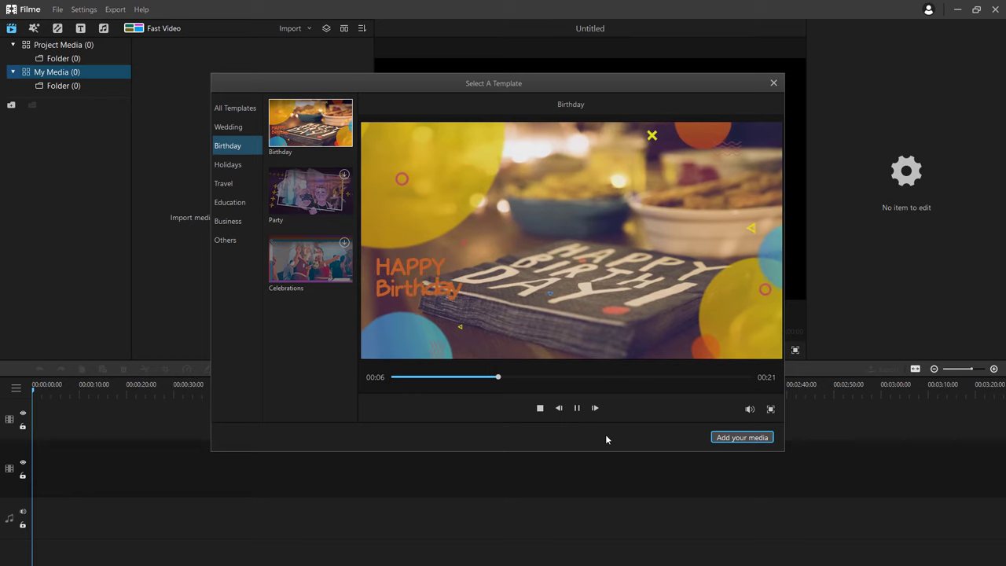
{"action": "left_click", "coordinate": [747, 439]}
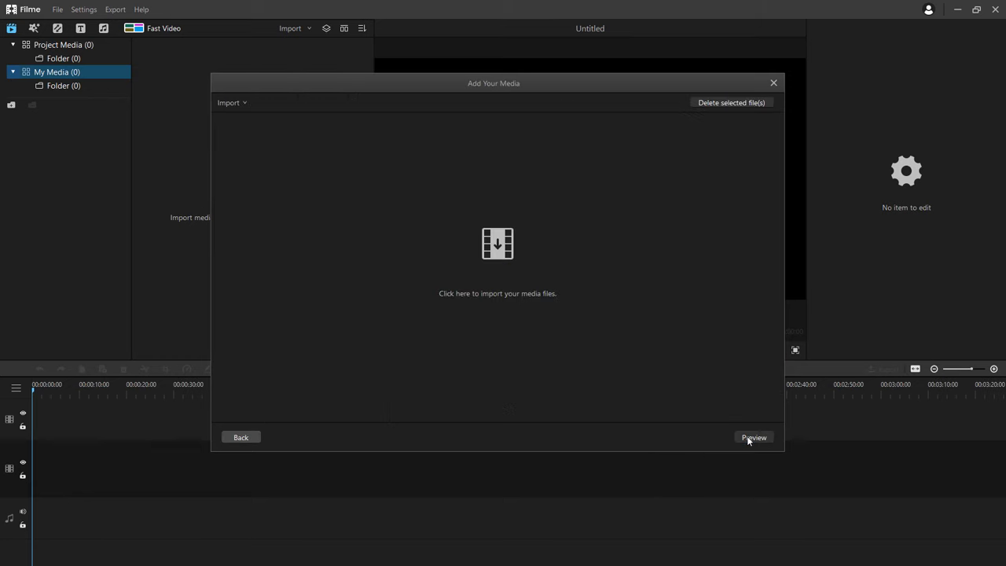
Import all eight birthday files, move the last one into second place, and preview the slideshow
{"action": "left_click", "coordinate": [503, 279]}
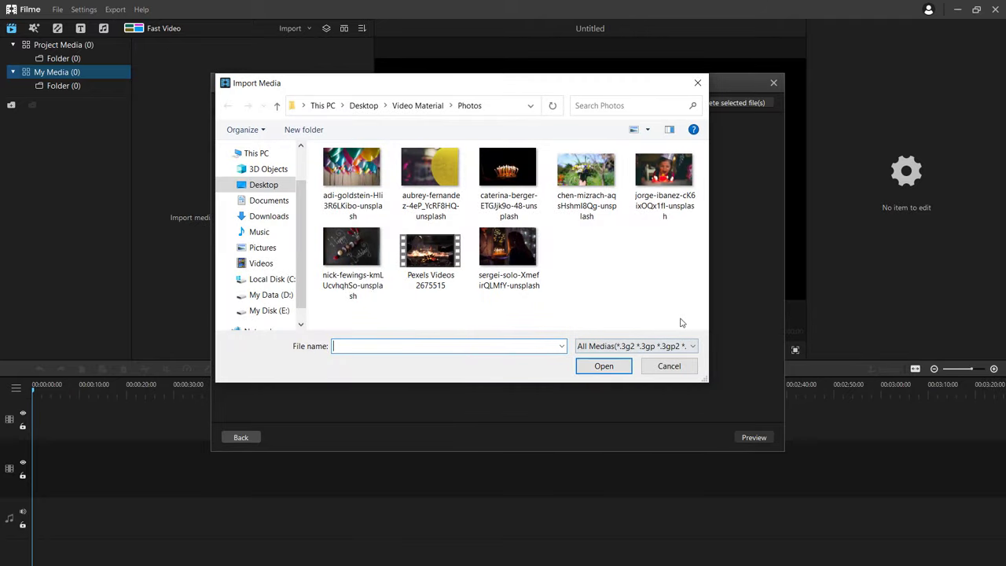
{"action": "left_click_drag", "start_coordinate": [690, 317], "coordinate": [368, 175]}
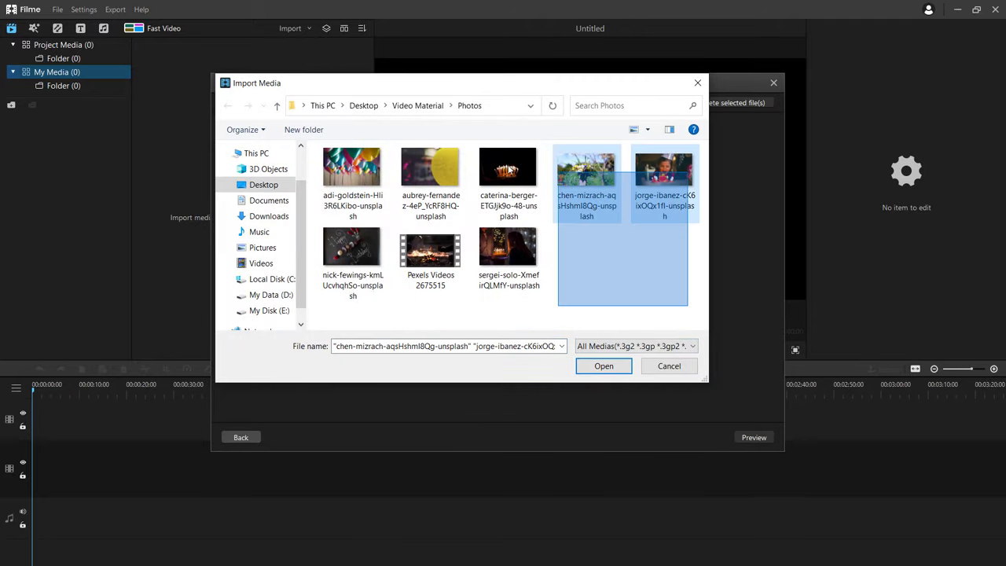
{"action": "left_click", "coordinate": [616, 366]}
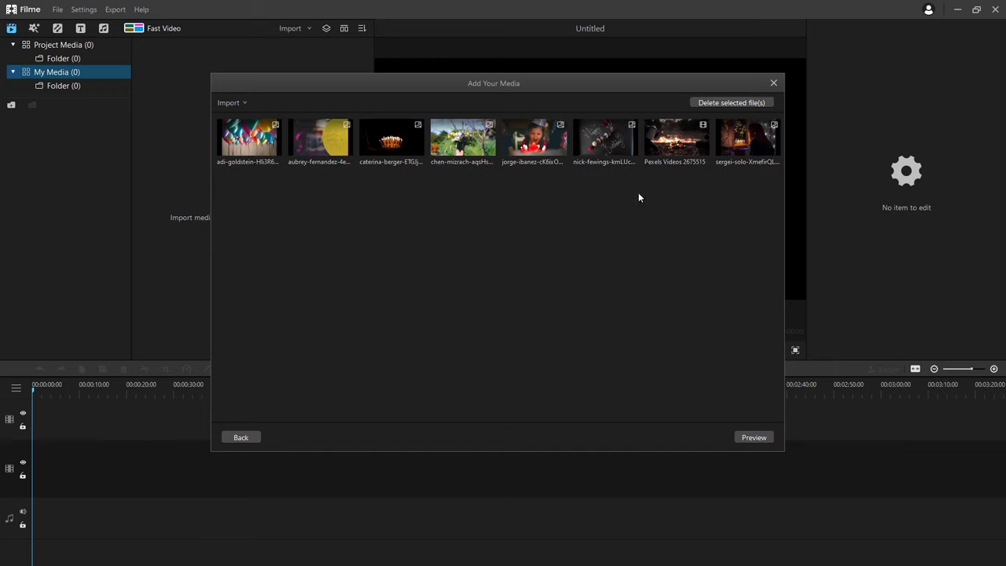
{"action": "mouse_move", "coordinate": [746, 140]}
{"action": "left_mouse_down"}
{"action": "mouse_move", "coordinate": [285, 146]}
{"action": "mouse_move", "coordinate": [310, 159]}
{"action": "left_mouse_up"}
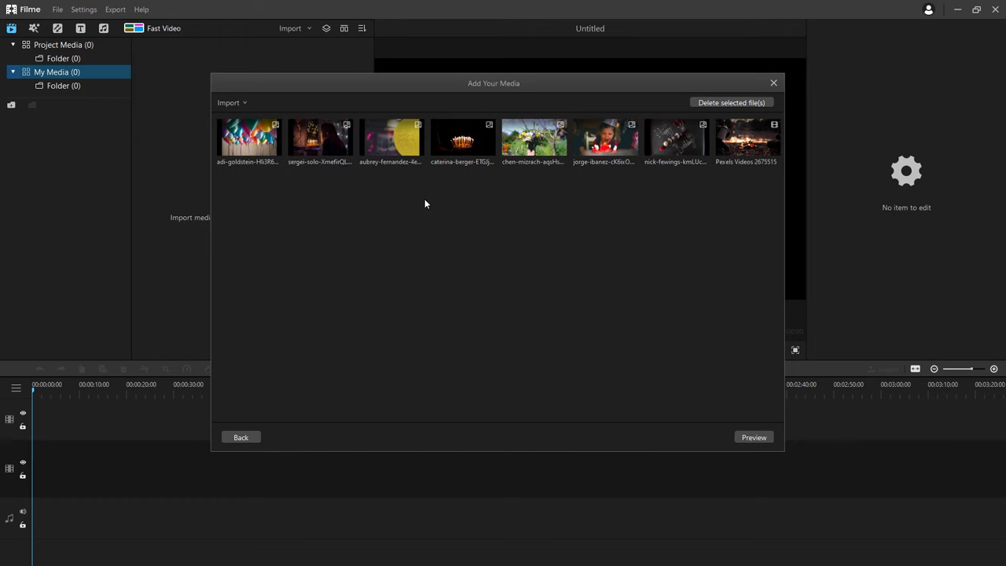
{"action": "left_click", "coordinate": [738, 439]}
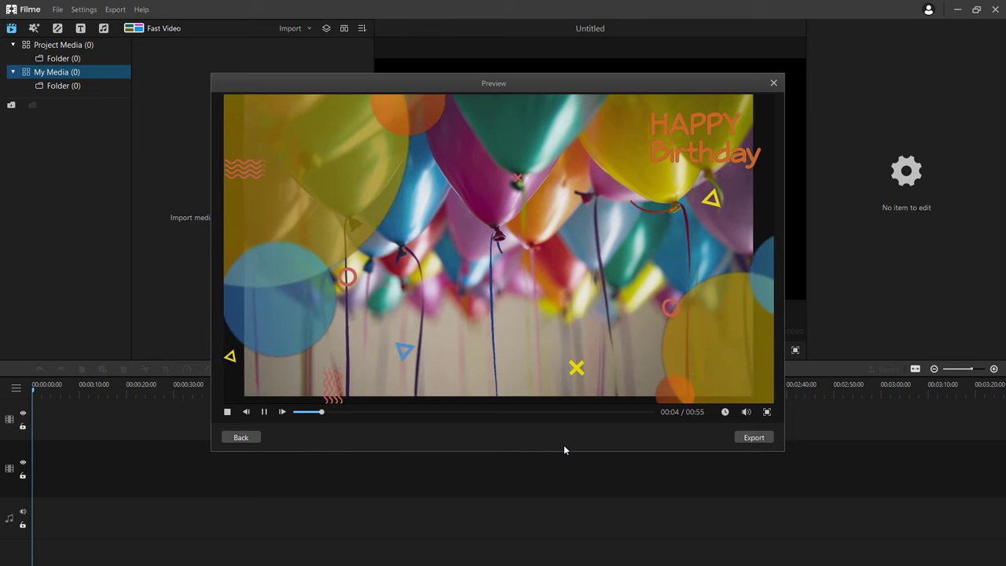
Lower each image's duration to 3 seconds, shortening the Birthday video to 41 seconds
{"action": "left_click", "coordinate": [725, 411]}
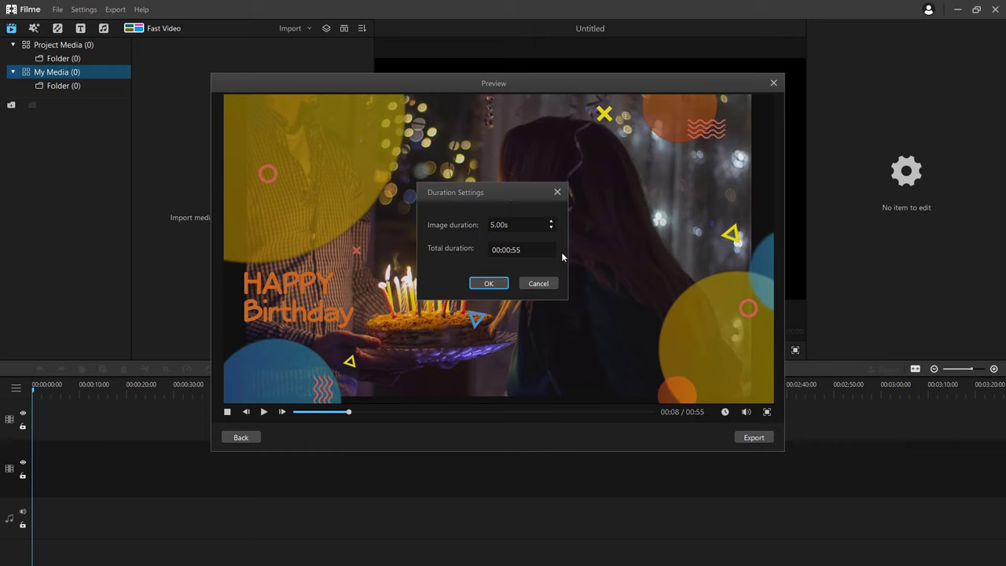
{"action": "left_click", "coordinate": [550, 228]}
{"action": "left_click", "coordinate": [497, 288]}
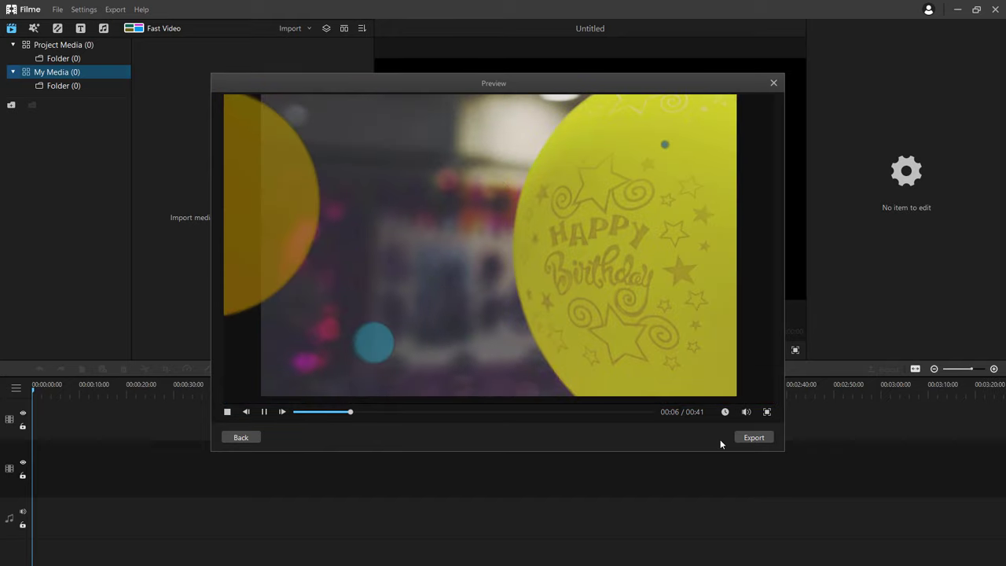
Export the Birthday video as MP4 Standard, then exit Fast Video mode
{"action": "left_click", "coordinate": [766, 437]}
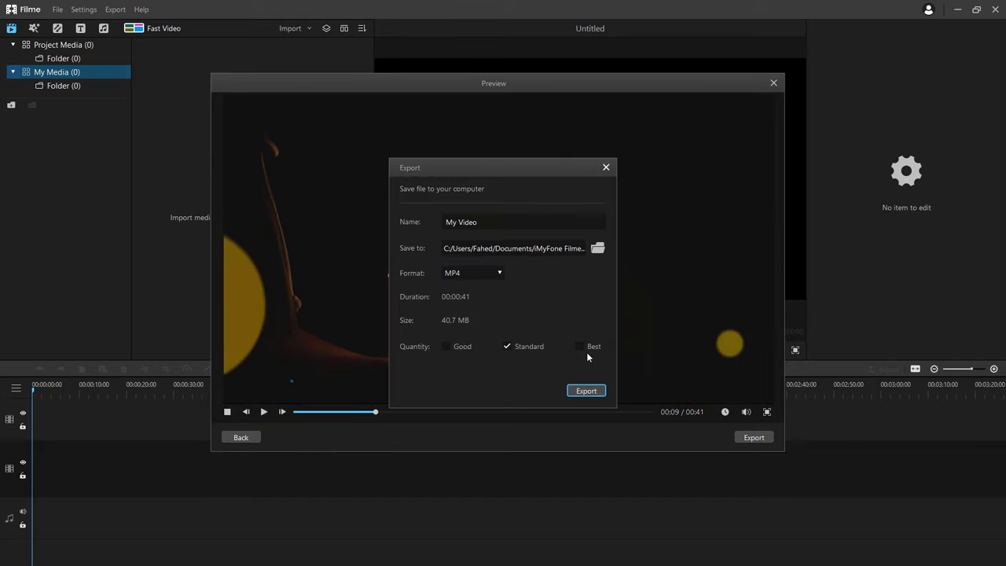
{"action": "left_click", "coordinate": [599, 393]}
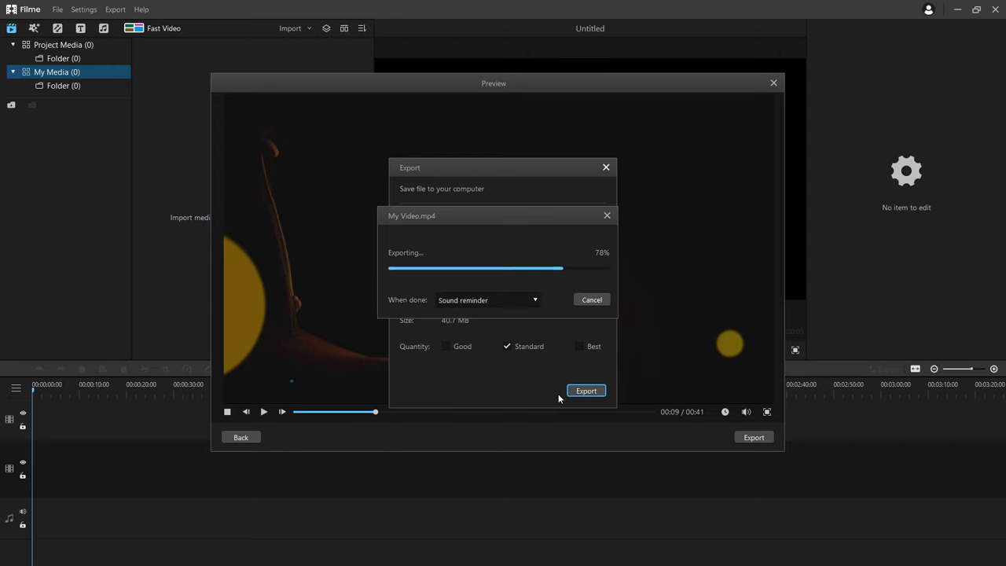
{"action": "left_click", "coordinate": [515, 298]}
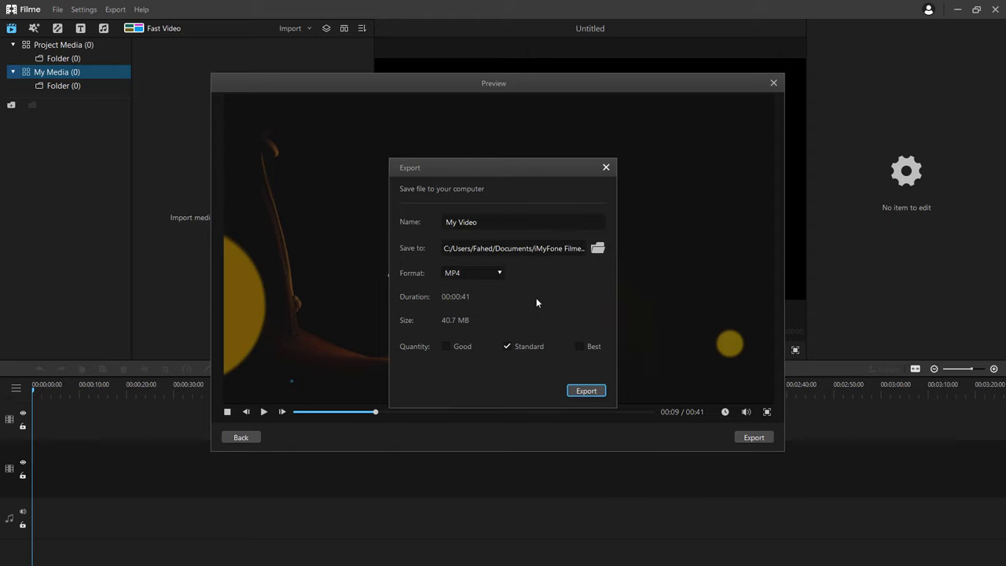
{"action": "left_click", "coordinate": [605, 166]}
{"action": "left_click", "coordinate": [774, 83]}
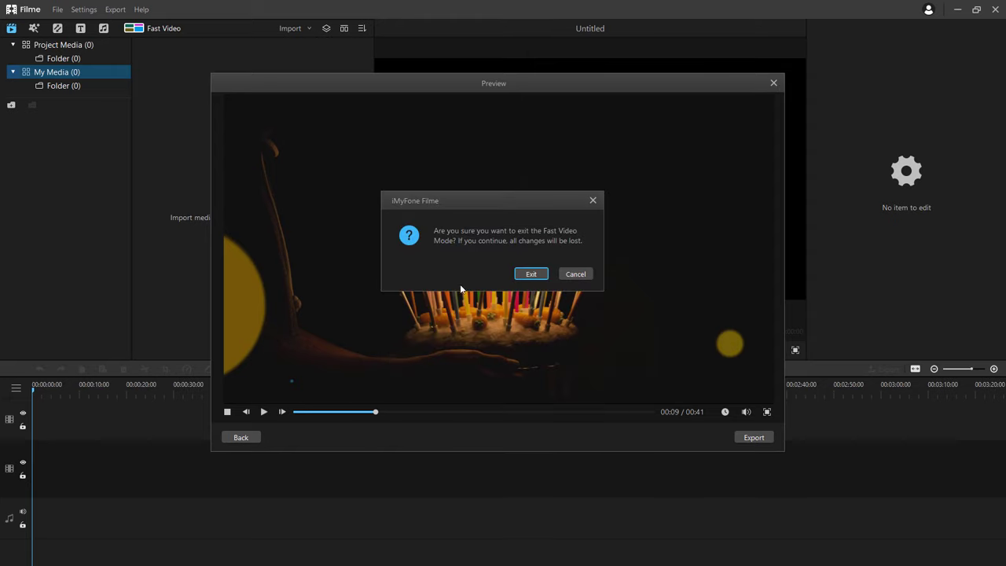
{"action": "left_click", "coordinate": [528, 272]}
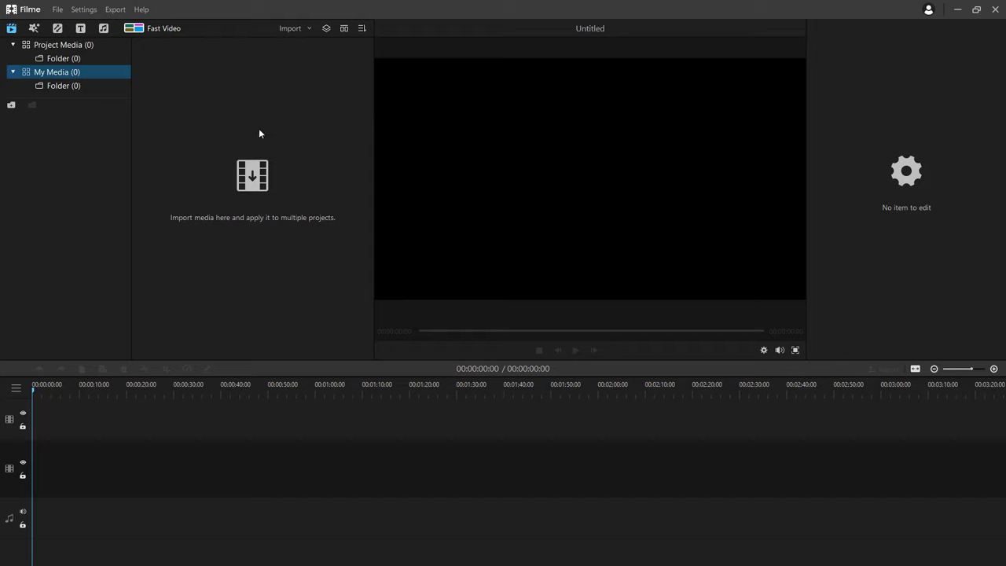
Import the video clips, including the sergei clip, into the media library
{"action": "left_click", "coordinate": [309, 30]}
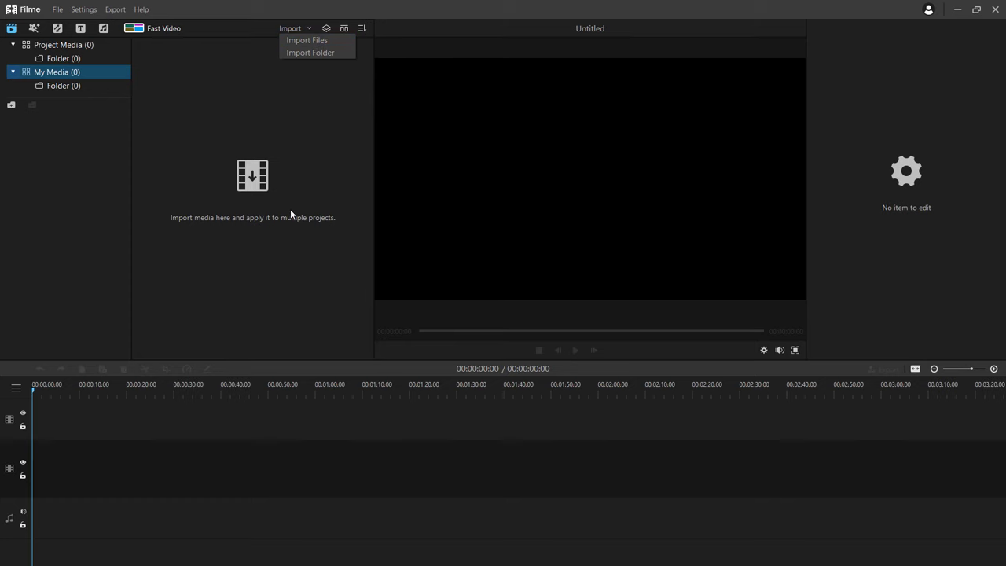
{"action": "left_click_drag", "start_coordinate": [383, 201], "coordinate": [223, 91]}
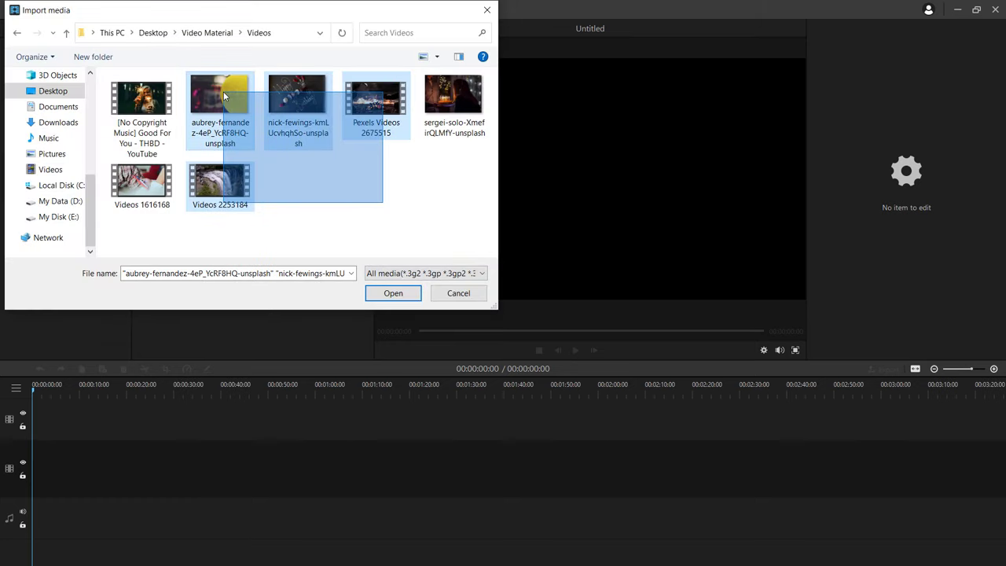
{"action": "left_click", "coordinate": [453, 98], "text": "ctrl"}
{"action": "left_click", "coordinate": [393, 293]}
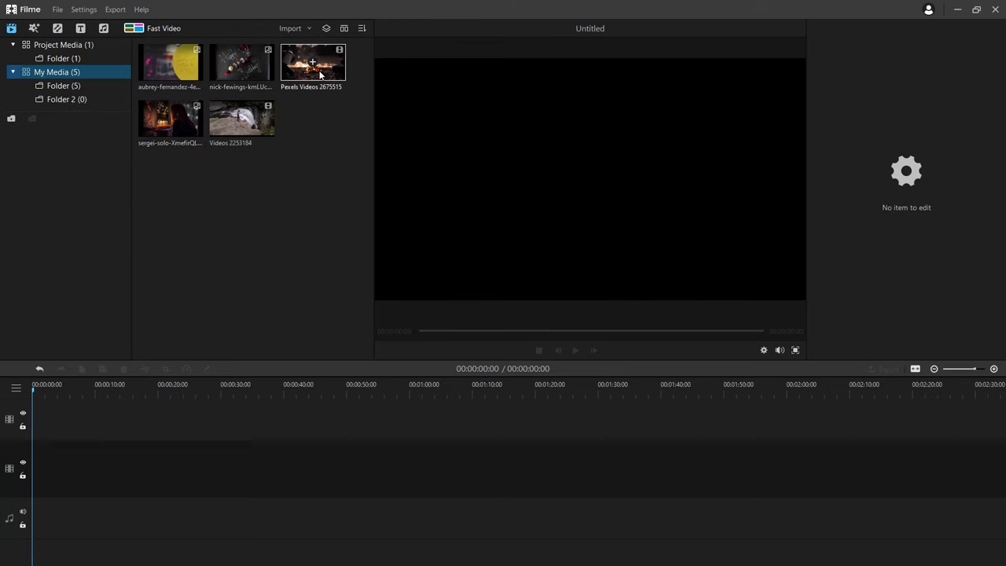
Place the Pexels campfire clip on video track 1 and trim its start to about 00:00:01:16
{"action": "left_click_drag", "start_coordinate": [319, 75], "coordinate": [40, 432]}
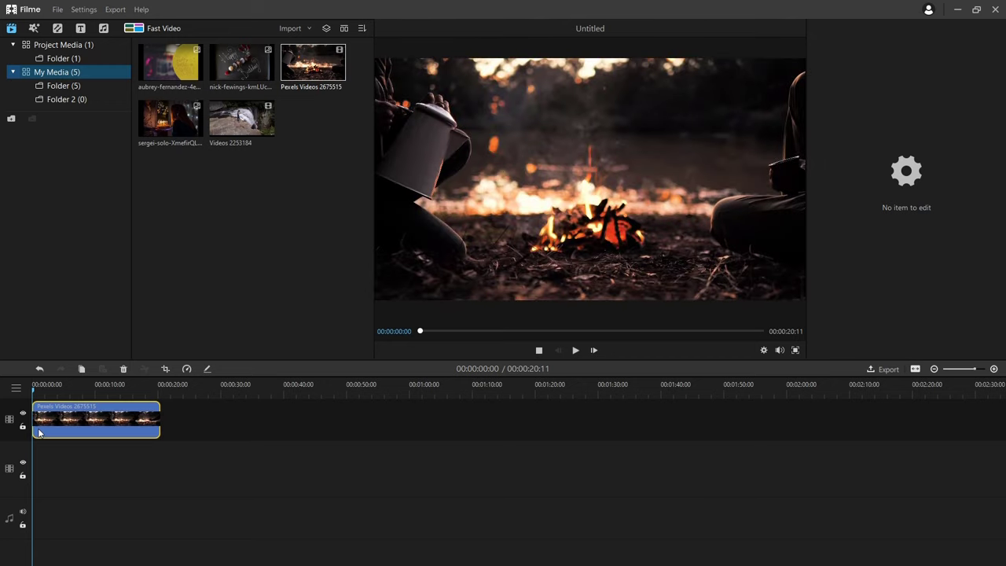
{"action": "left_click", "coordinate": [123, 368]}
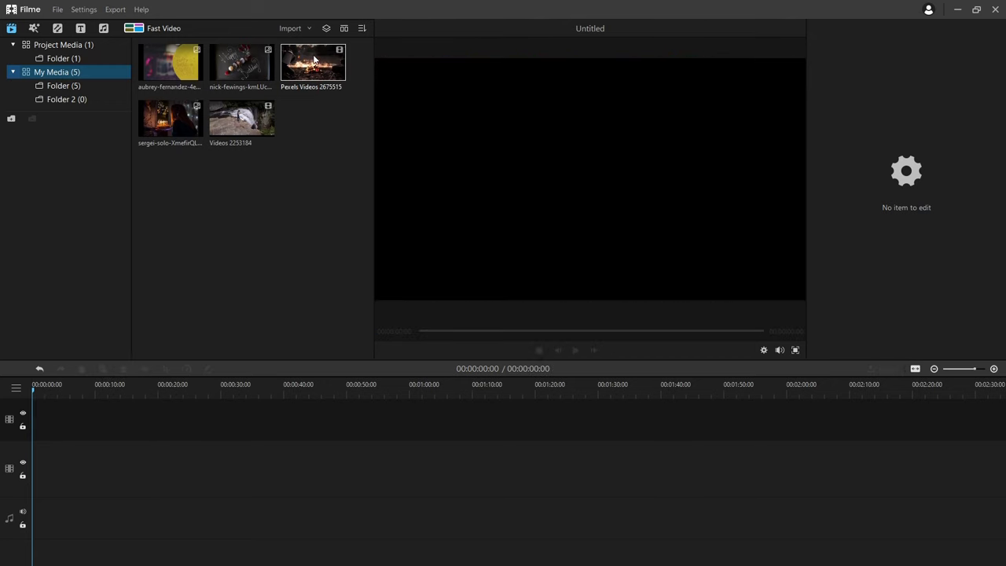
{"action": "left_click", "coordinate": [313, 64]}
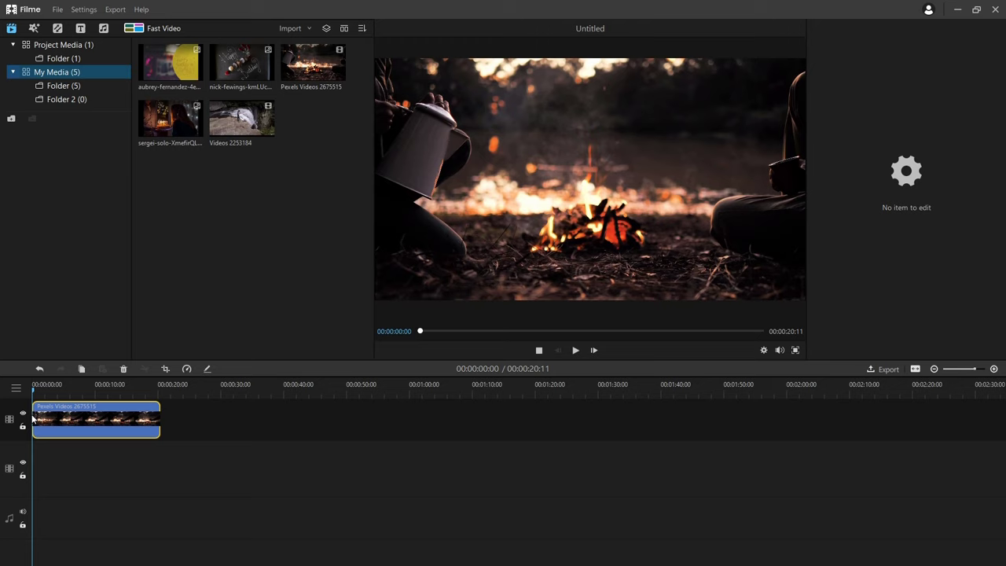
{"action": "left_click_drag", "start_coordinate": [33, 393], "coordinate": [41, 417]}
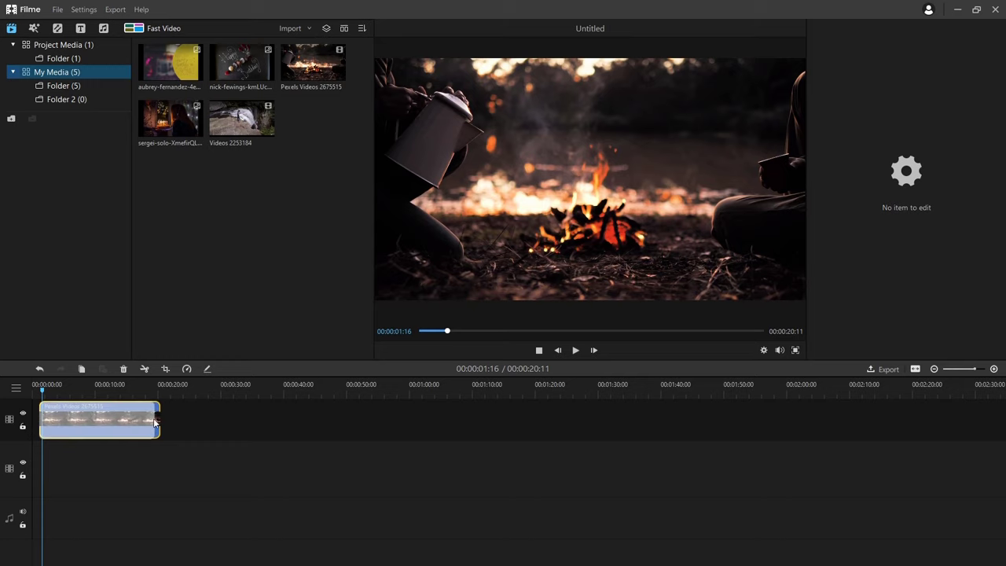
{"action": "left_click_drag", "start_coordinate": [156, 423], "coordinate": [67, 419]}
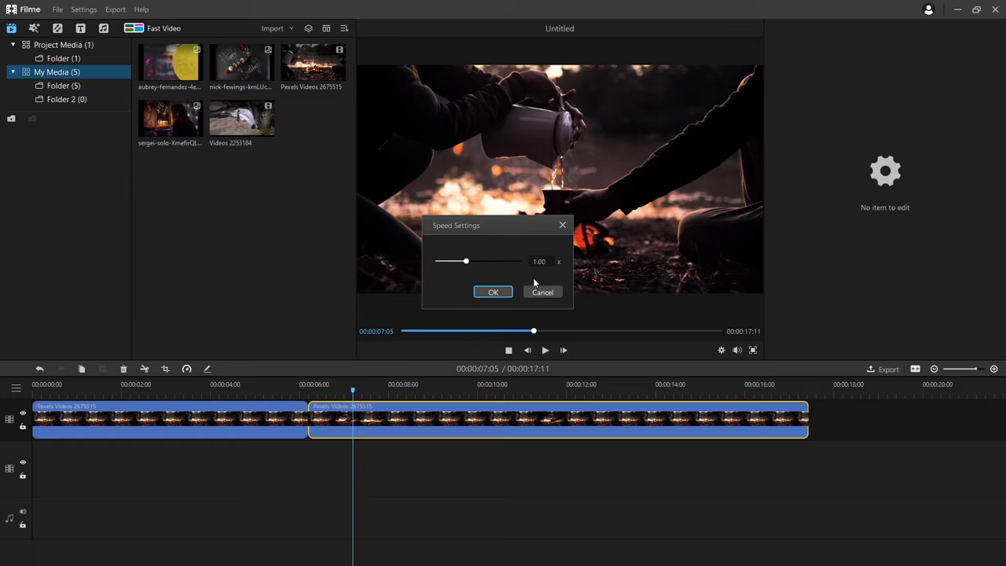
Slow the second campfire piece to 0.5 speed
{"action": "double_click", "coordinate": [539, 261]}
{"action": "type", "text": "0.5"}
{"action": "left_click", "coordinate": [510, 292]}
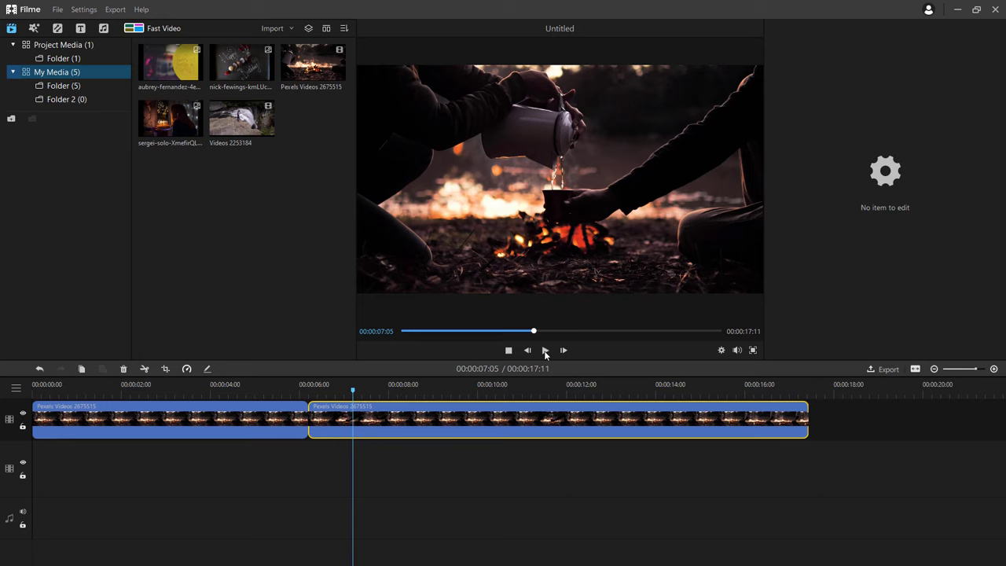
Set the second piece's speed back to 1
{"action": "left_click", "coordinate": [186, 368]}
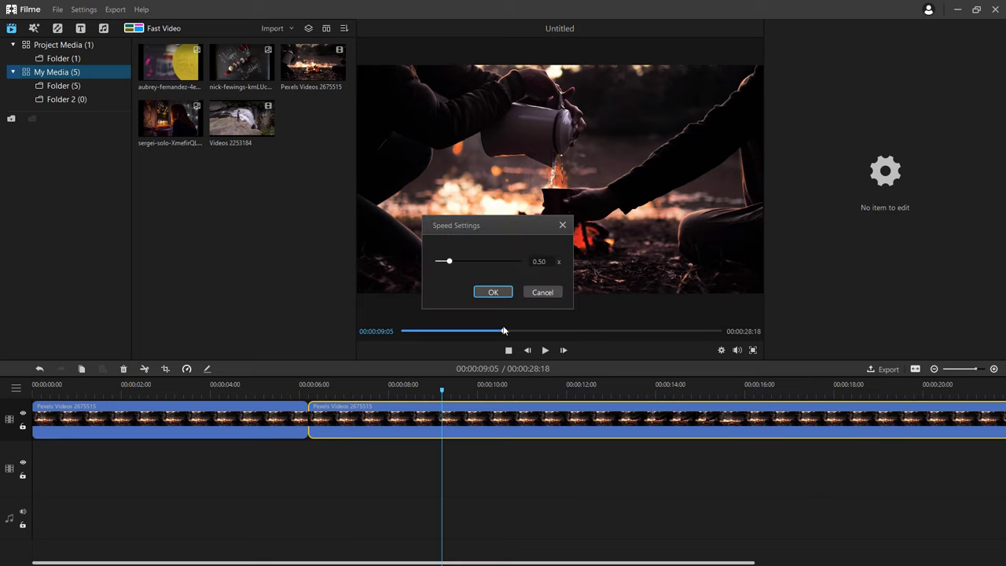
{"action": "double_click", "coordinate": [542, 261]}
{"action": "type", "text": "1"}
{"action": "left_click", "coordinate": [490, 291]}
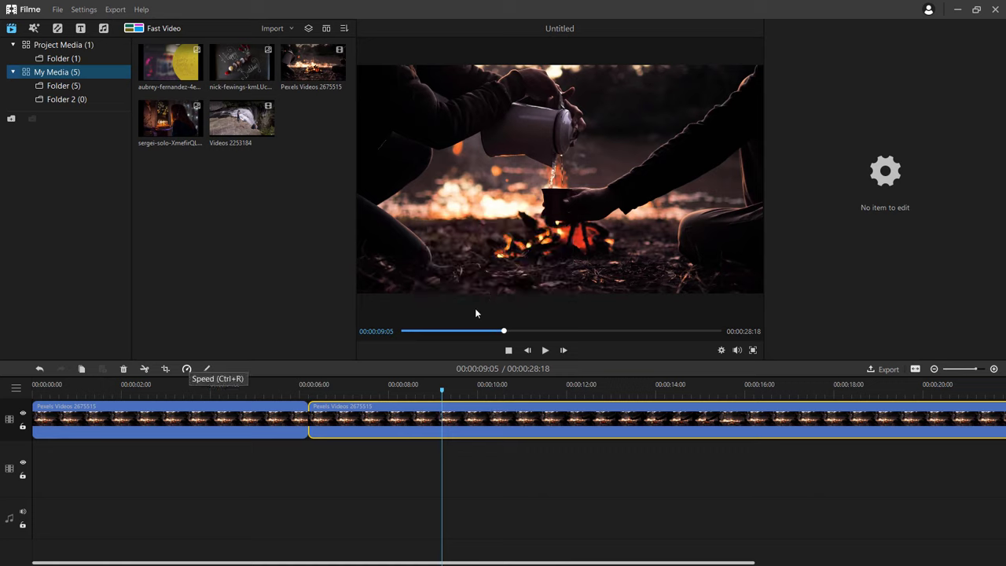
Enter 1.5 as the second piece's speed
{"action": "left_click", "coordinate": [186, 368]}
{"action": "double_click", "coordinate": [540, 261]}
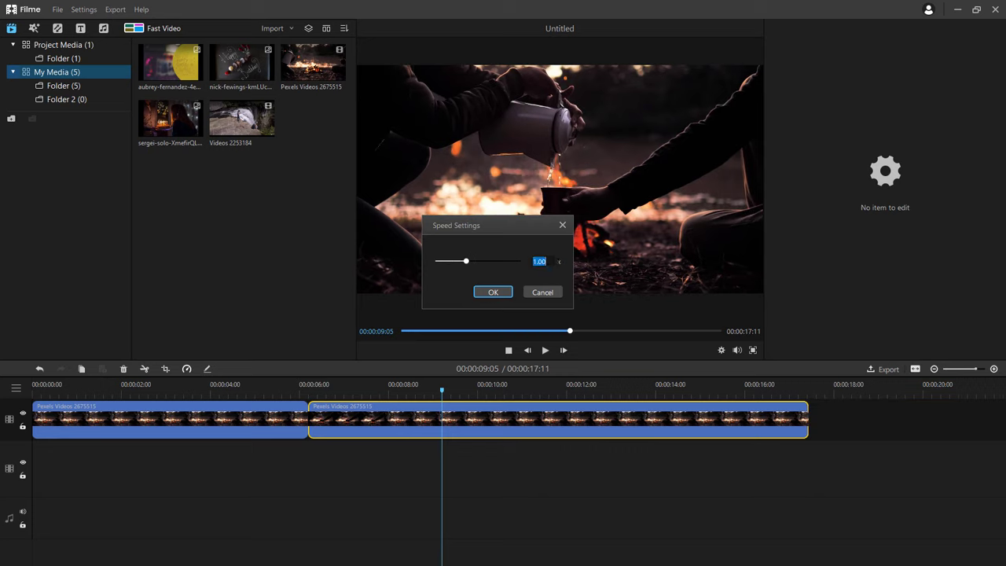
{"action": "type", "text": "1.5"}
Confirm the clip's speed setting
{"action": "left_click", "coordinate": [497, 293]}
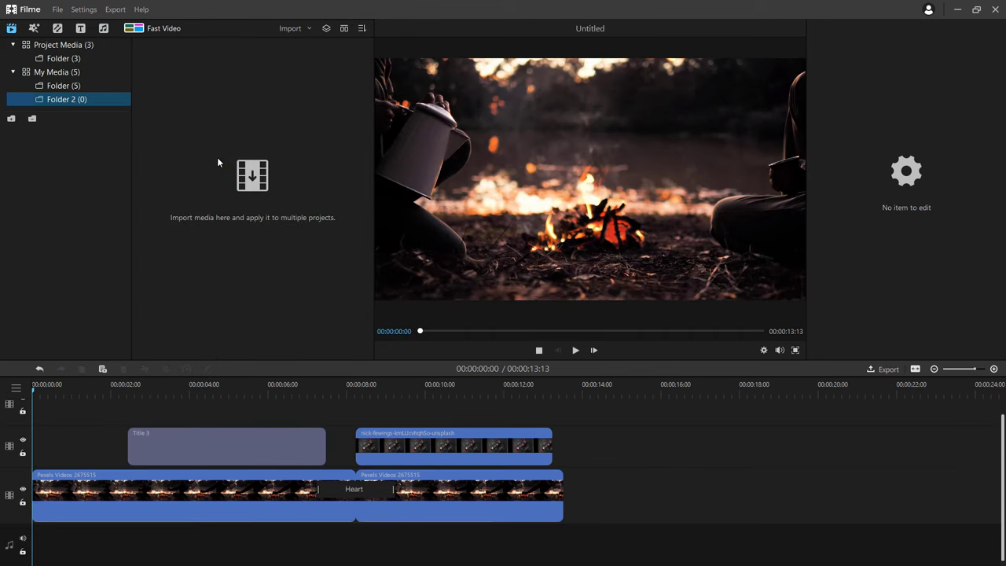
Import the song 'Take It Easy - MBB' from the Youtube Music folder
{"action": "left_click", "coordinate": [218, 162]}
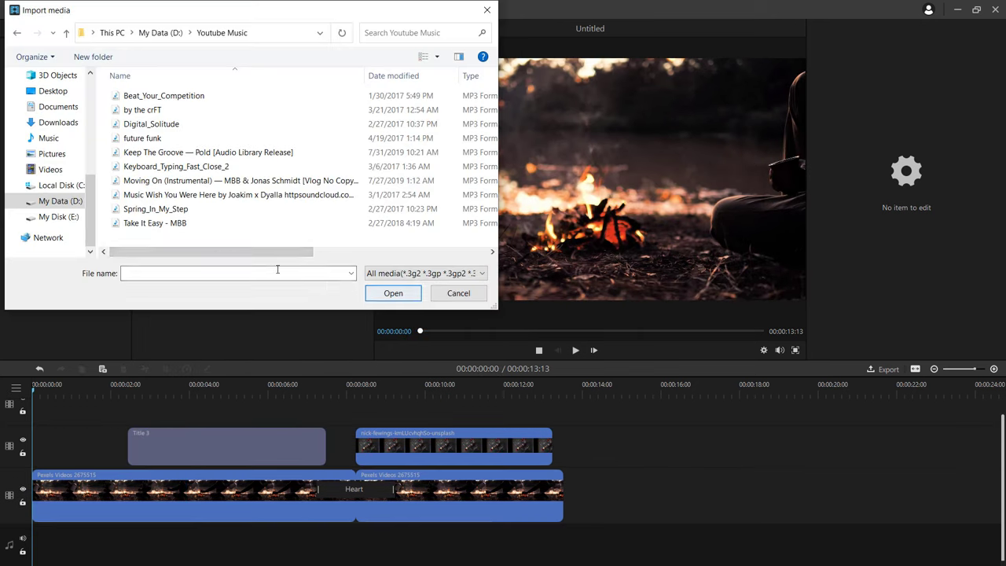
{"action": "left_click", "coordinate": [154, 222]}
{"action": "left_click", "coordinate": [371, 294]}
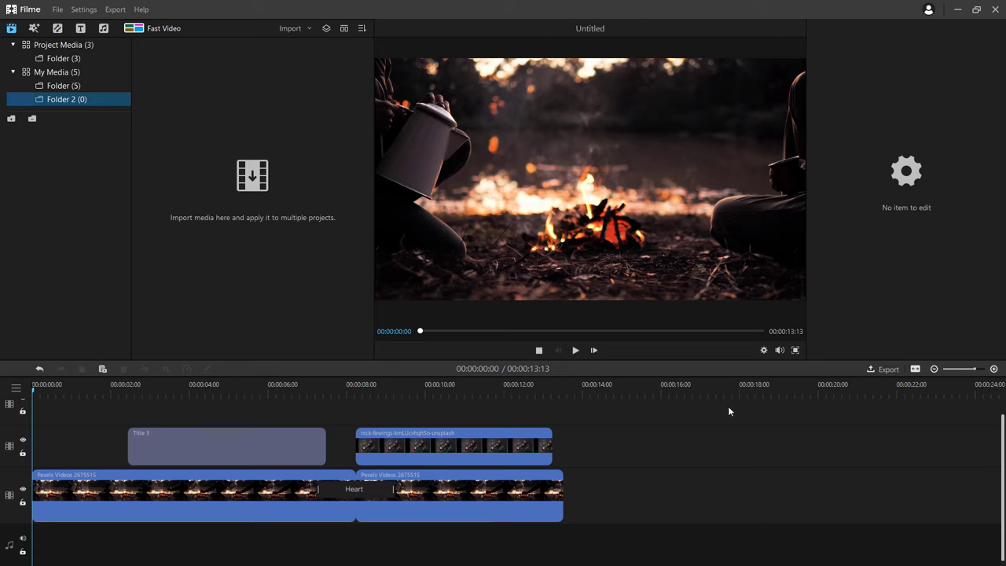
Export the campfire video as MP4 named My Video1 at Best quality
{"action": "left_click", "coordinate": [885, 369]}
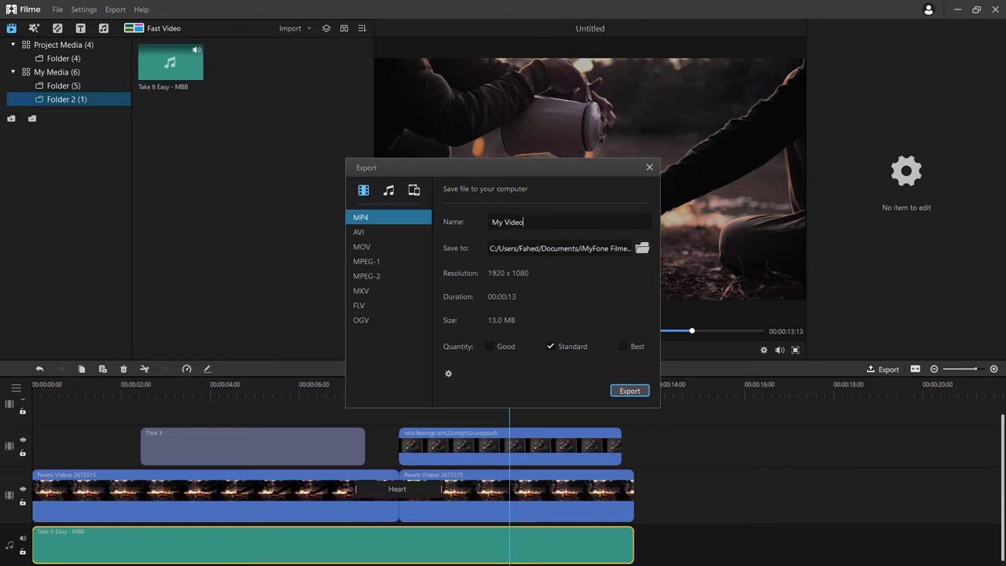
{"action": "key", "text": "ctrl+a"}
{"action": "left_click", "coordinate": [625, 347]}
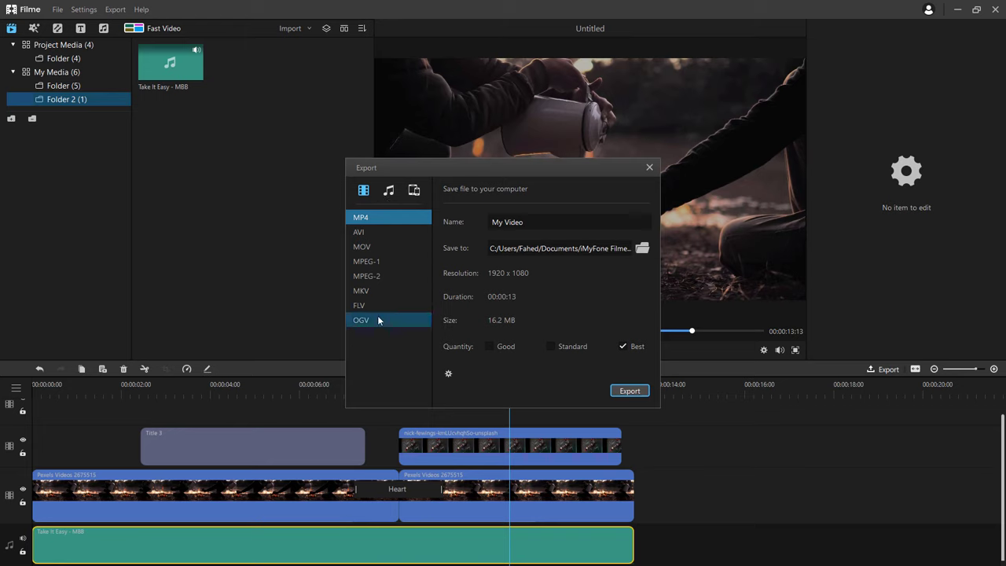
{"action": "left_click", "coordinate": [618, 391]}
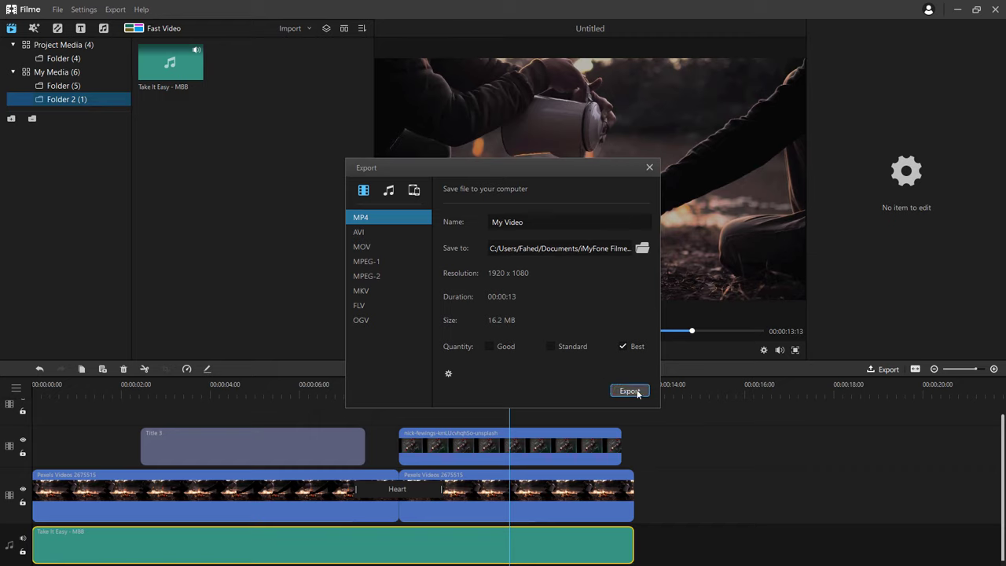
{"action": "left_click", "coordinate": [637, 392]}
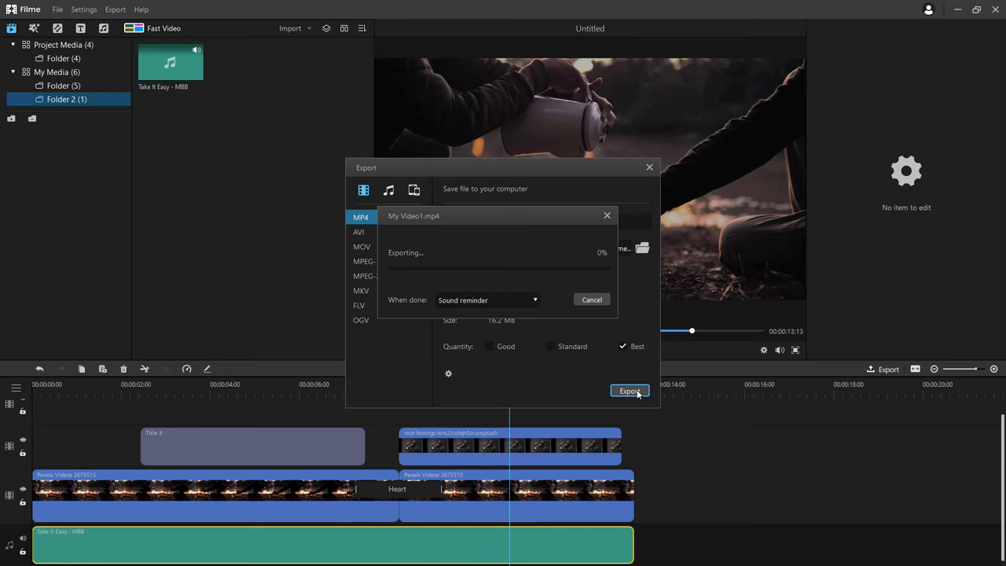